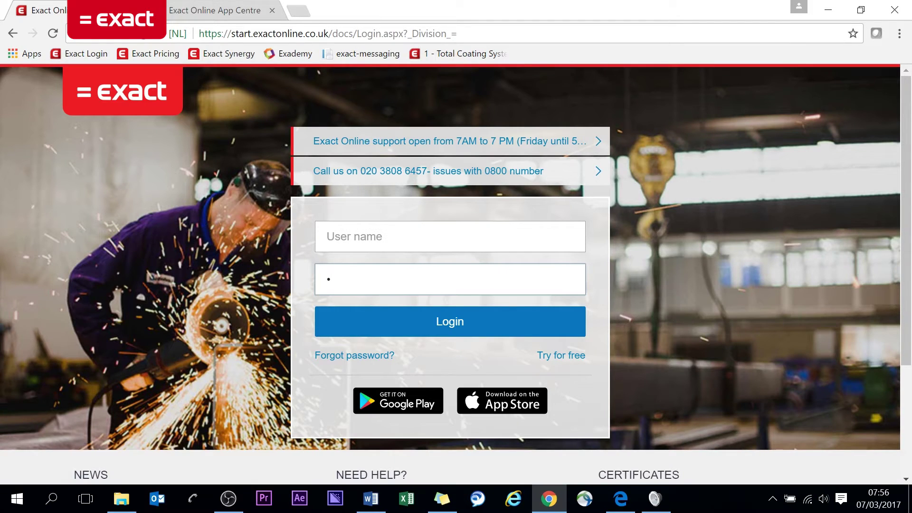
Fill in the login form with the suggested account user name and a newly entered password.
click(354, 236)
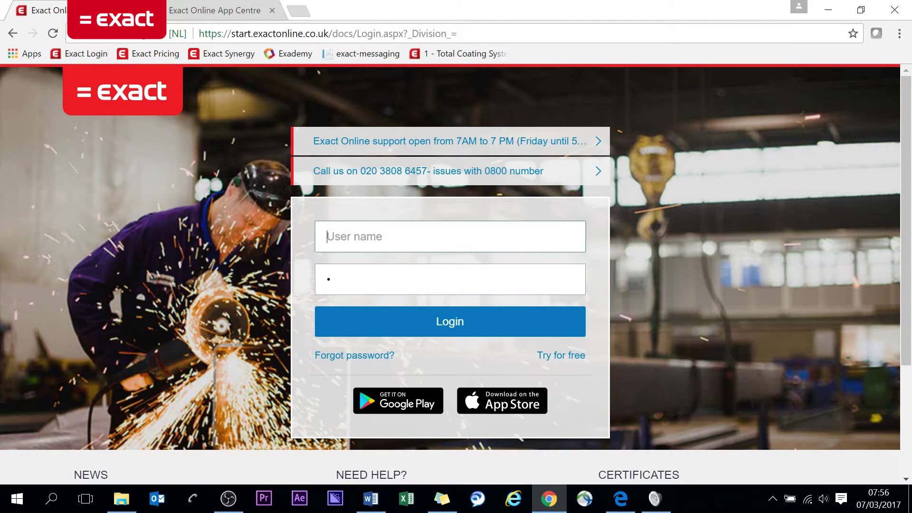
text(Mitc)
key(BackSpace)
key(BackSpace)
key(BackSpace)
text(WDACameron)
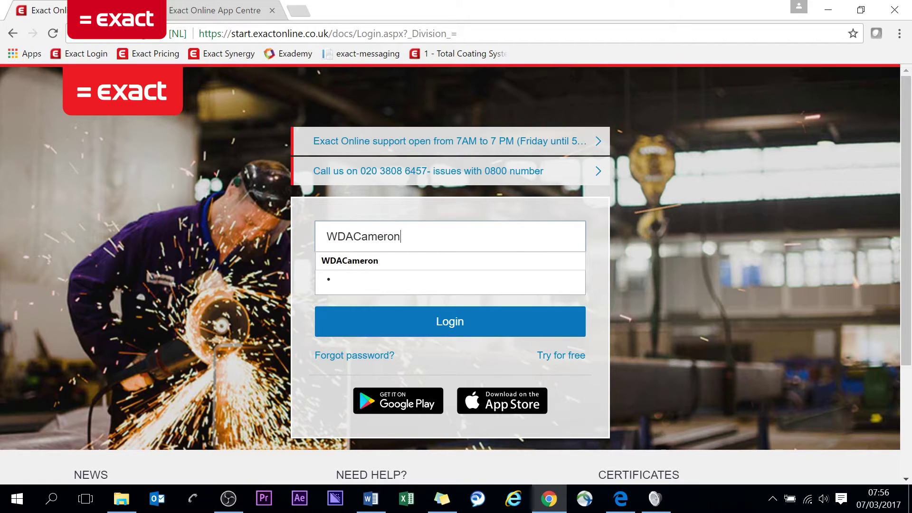
key(Tab)
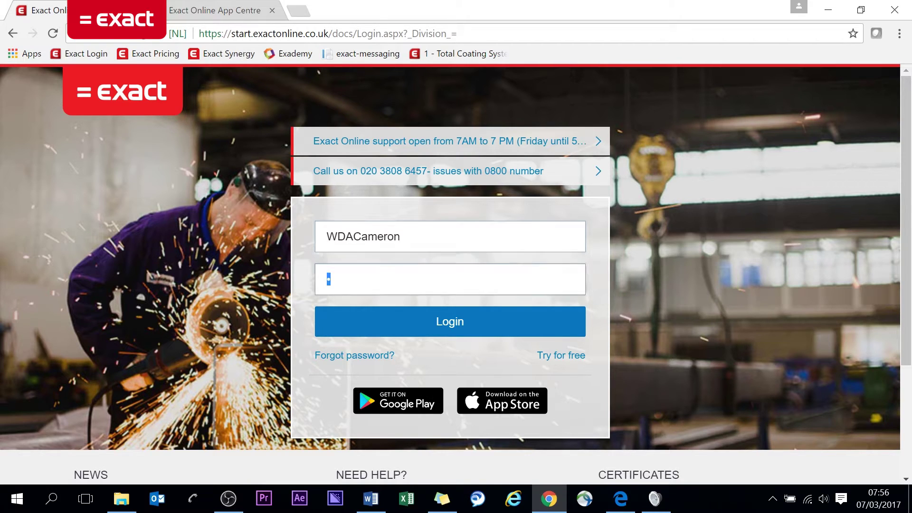
key(BackSpace)
text(••)
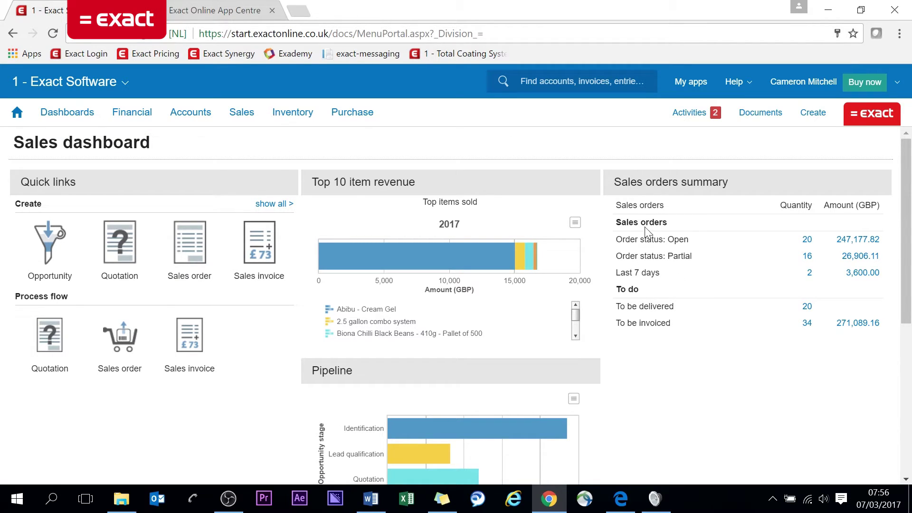
Review the Sales orders summary: 20 open orders worth 247,177.82 GBP, 34 to be invoiced.
drag(616, 204, 875, 322)
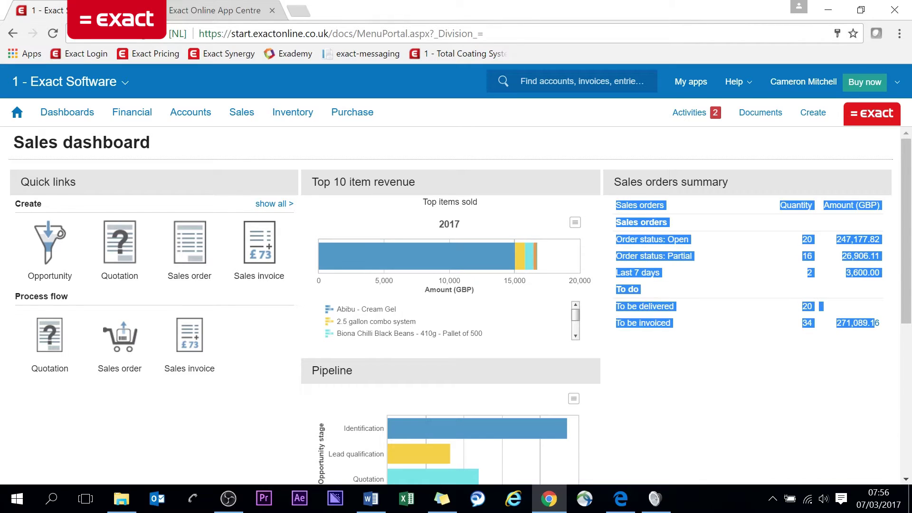
click(738, 254)
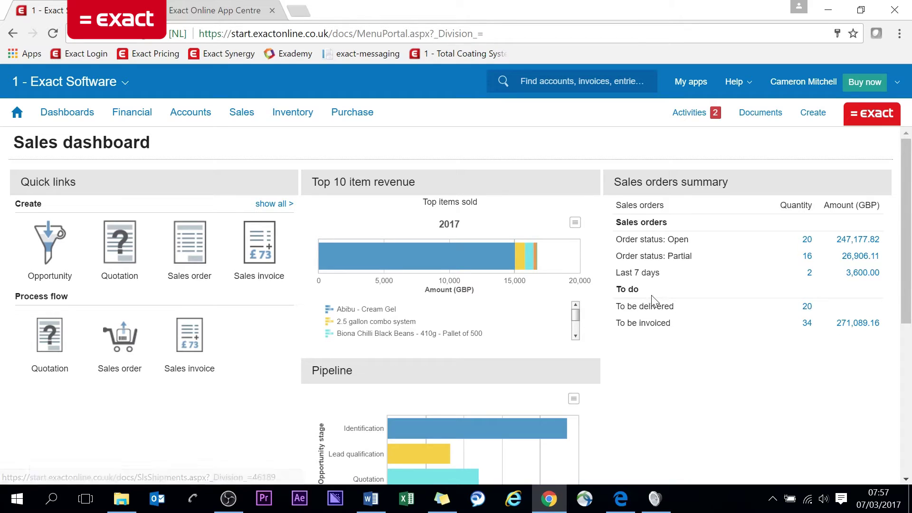
scroll(655, 309, down, 5)
scroll(651, 309, up, 5)
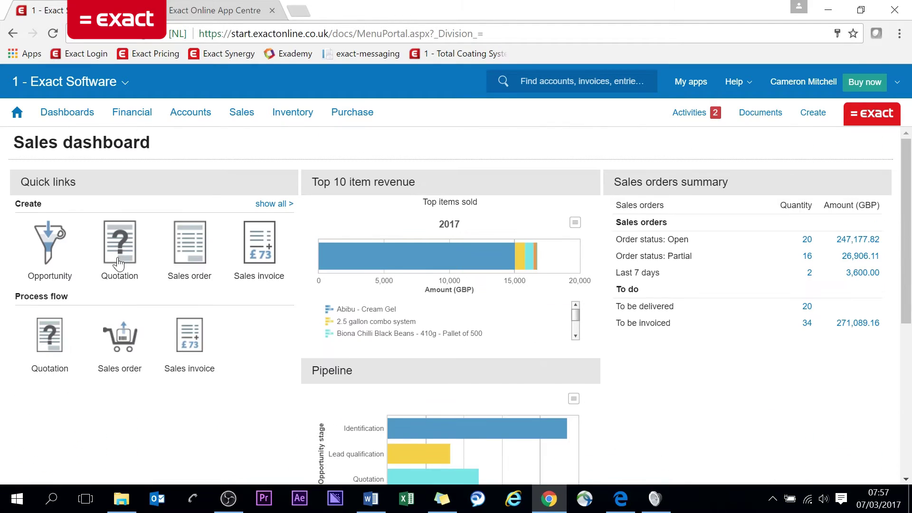
View the Sales order process flow overview from Quick links, then close it.
click(123, 342)
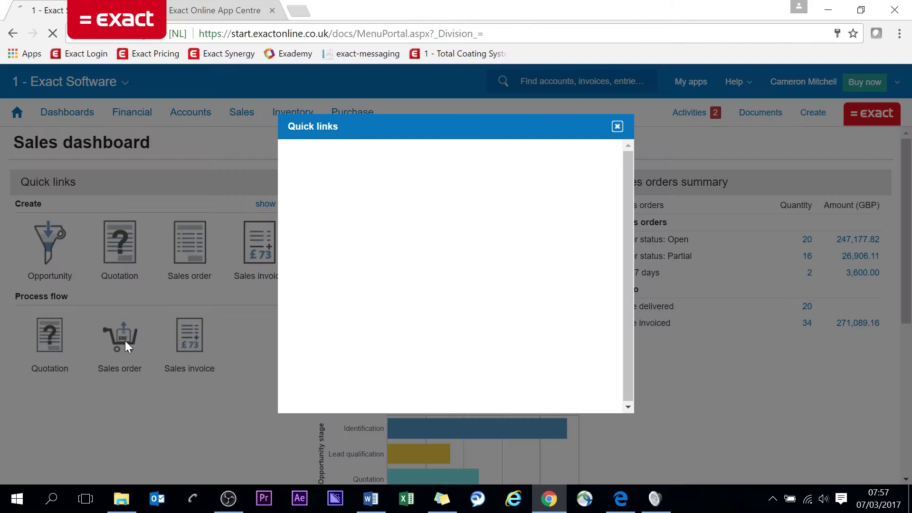
mouse_move(533, 220)
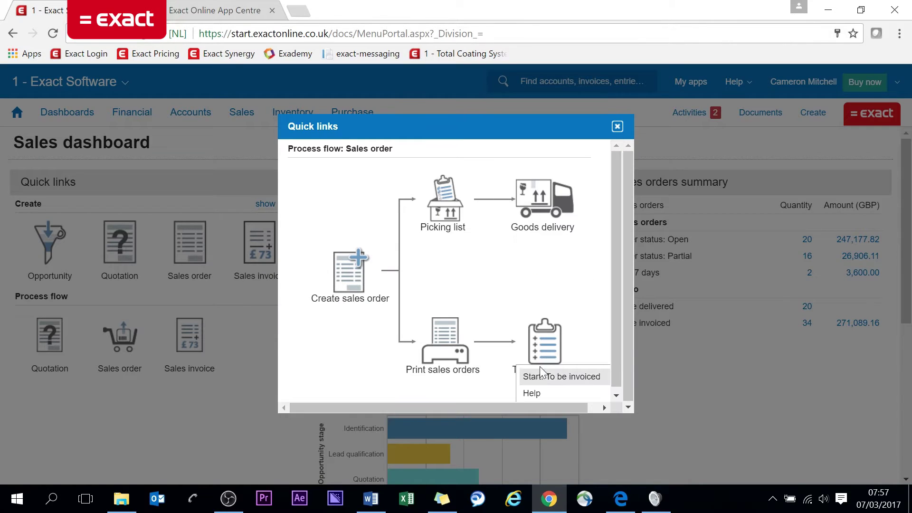
click(617, 126)
Open Goods delivery for the 20 sales orders still to be delivered.
scroll(276, 295, down, 1)
scroll(271, 299, down, 5)
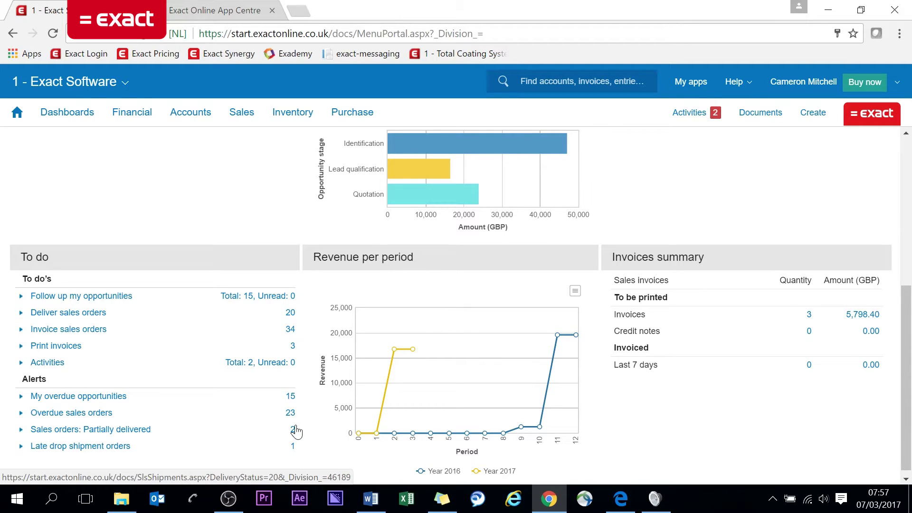
scroll(295, 431, up, 6)
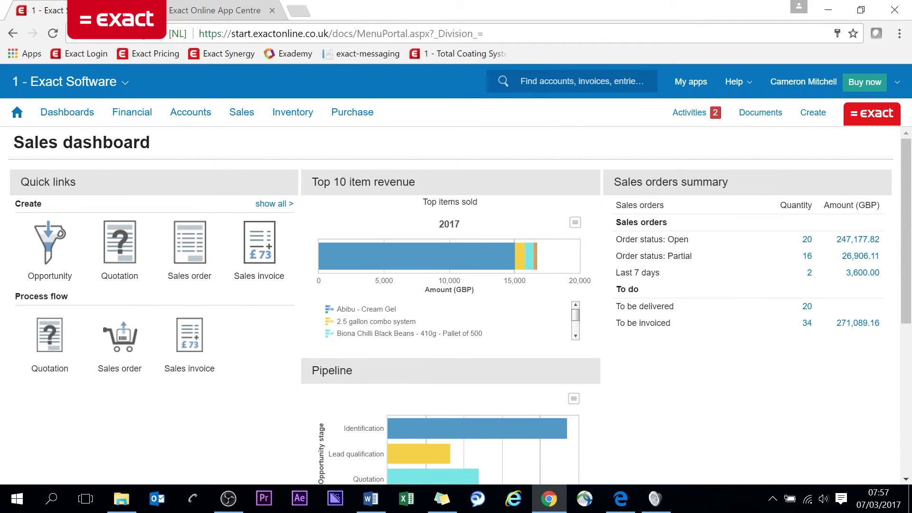
click(807, 306)
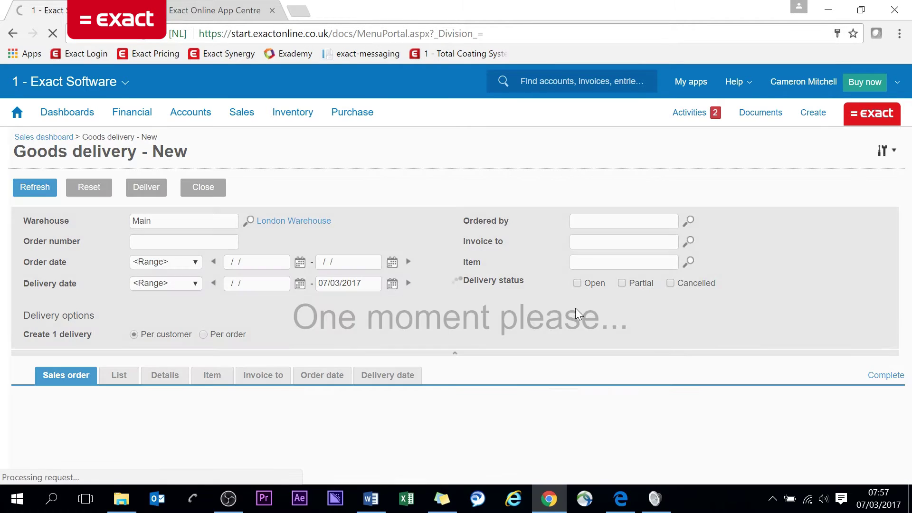
scroll(361, 353, down, 1)
scroll(358, 355, down, 3)
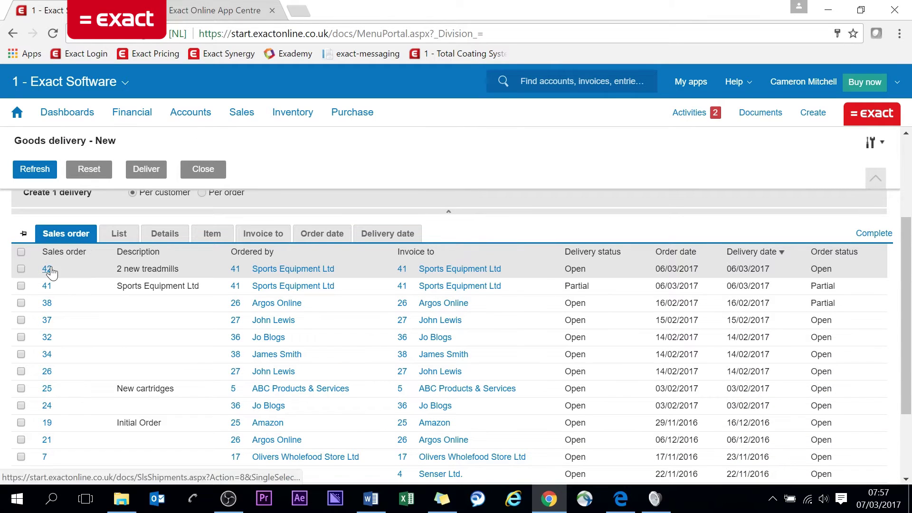
click(770, 269)
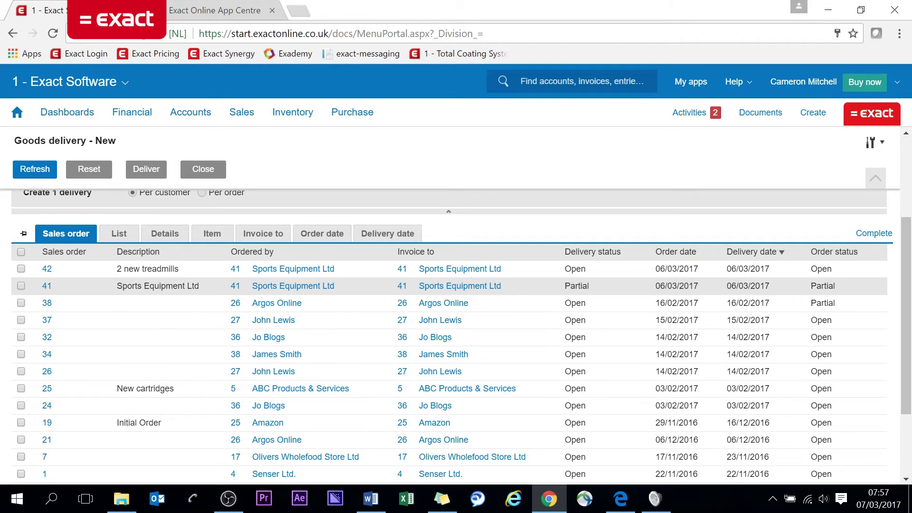
scroll(562, 287, up, 3)
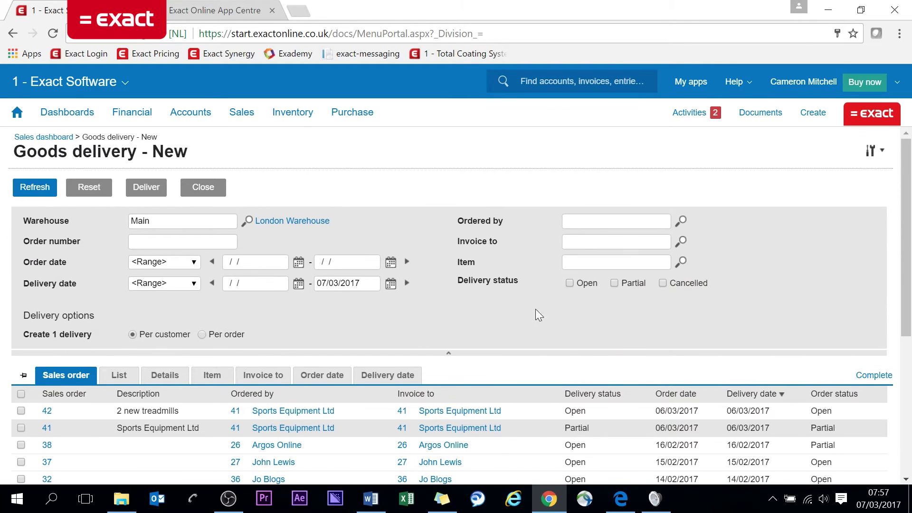
click(246, 119)
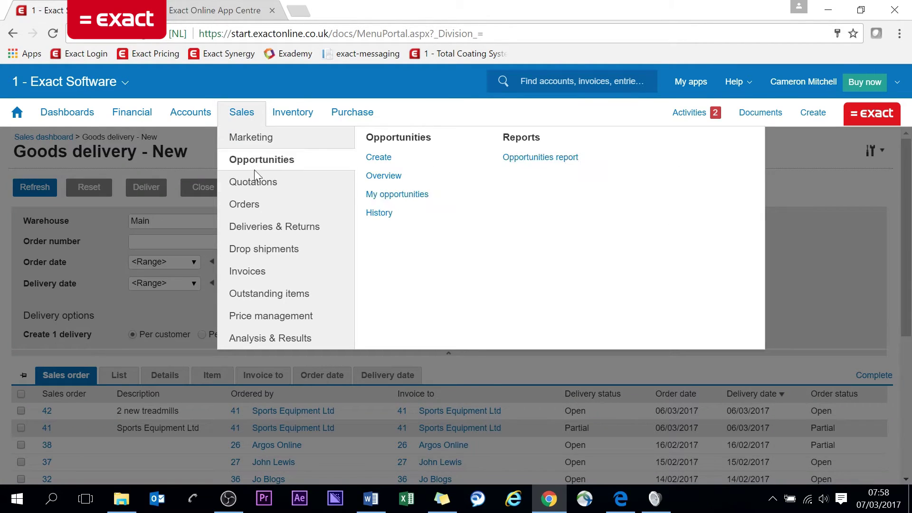
mouse_move(256, 208)
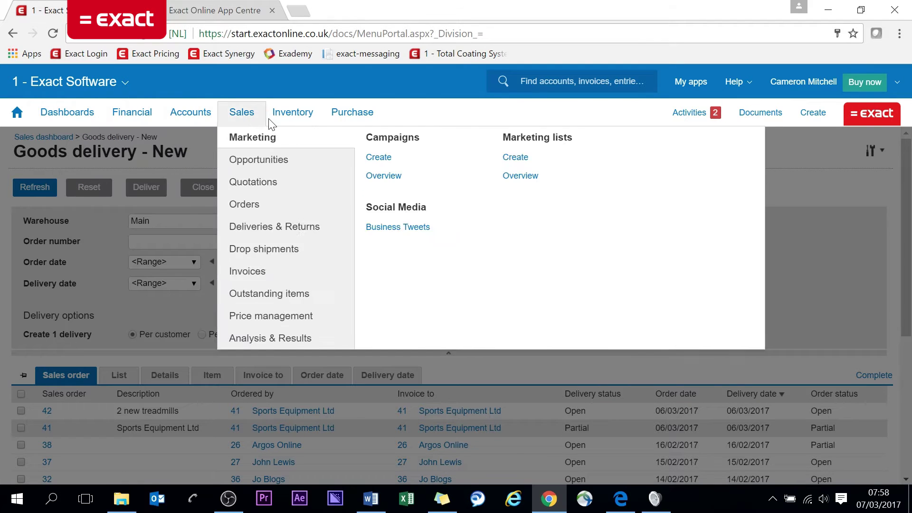
mouse_move(364, 119)
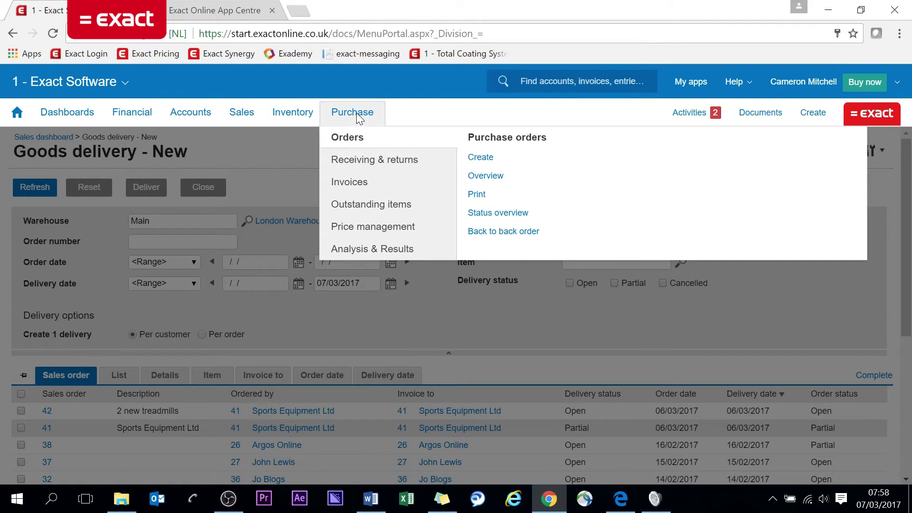
mouse_move(252, 162)
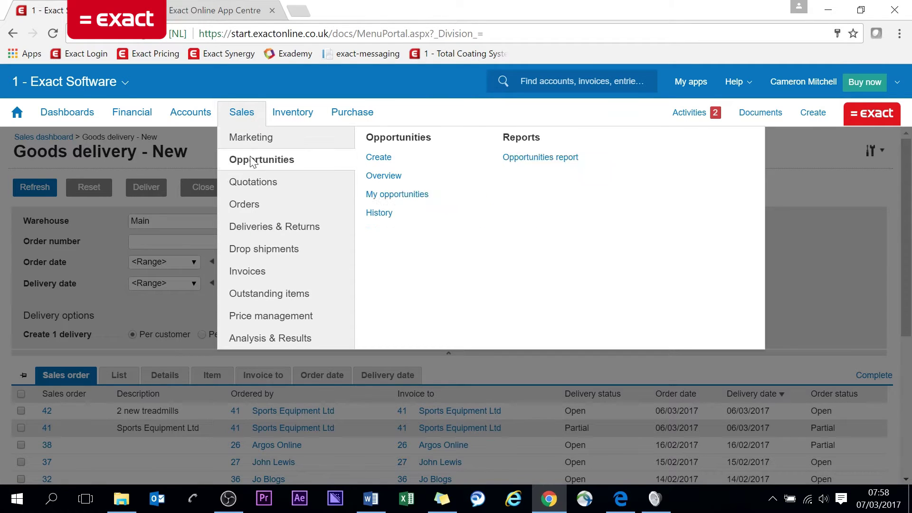
Open the Sales orders overview listing each order's delivery, invoice and order status.
click(390, 177)
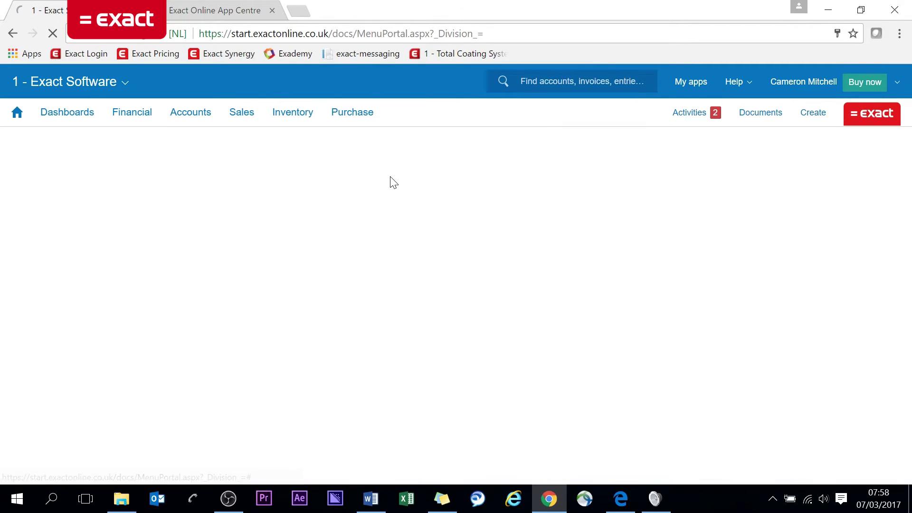
scroll(361, 340, down, 2)
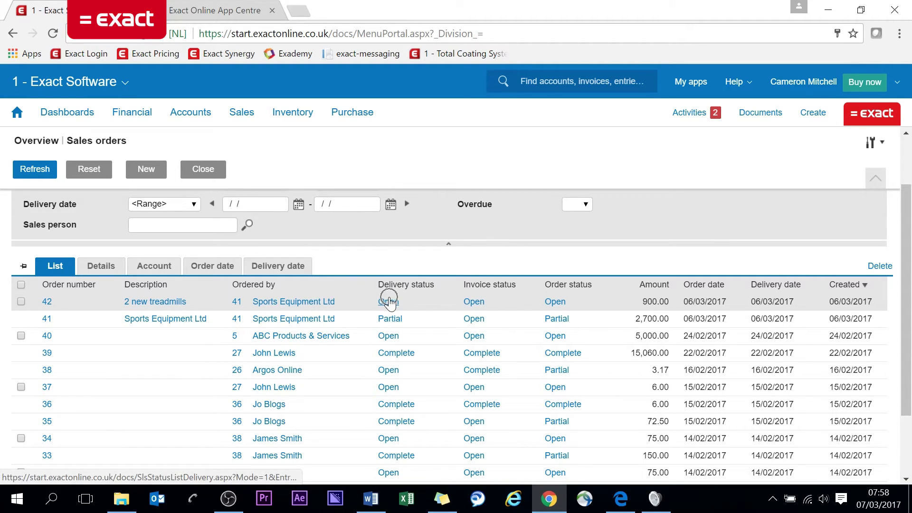
click(556, 319)
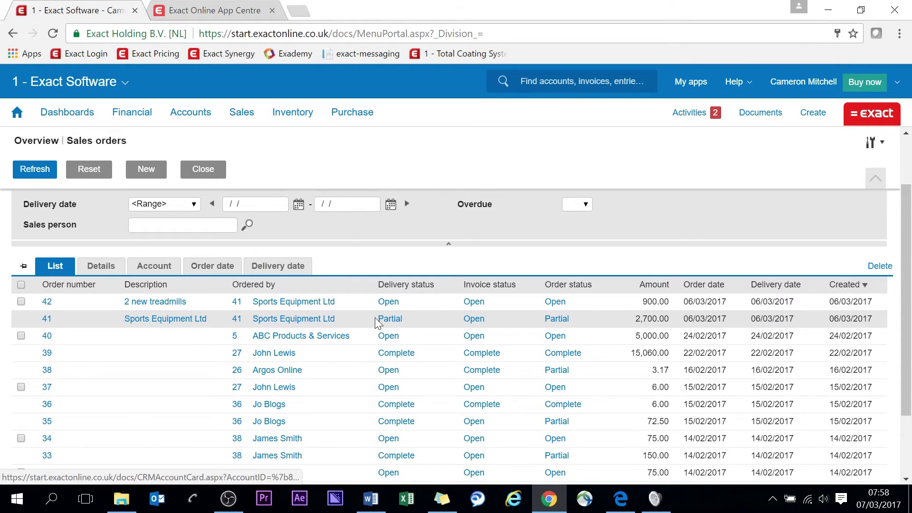
click(392, 319)
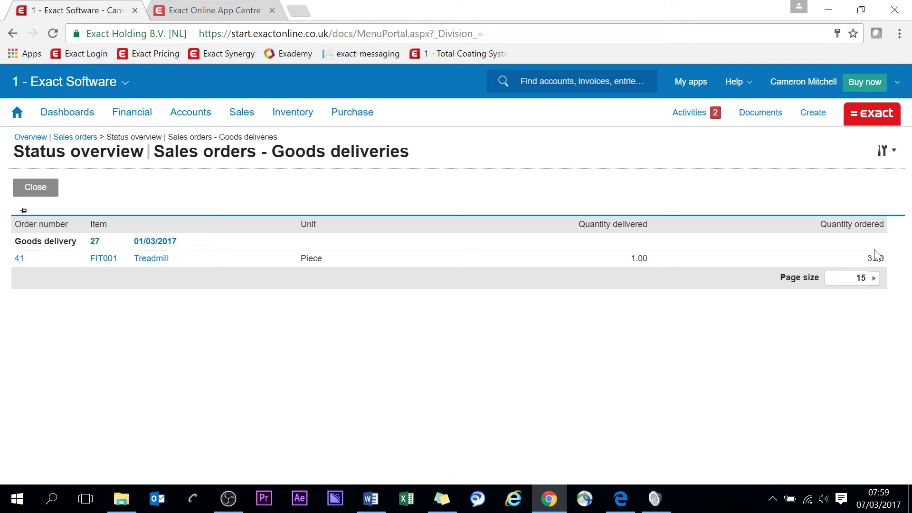
click(34, 190)
scroll(201, 299, down, 2)
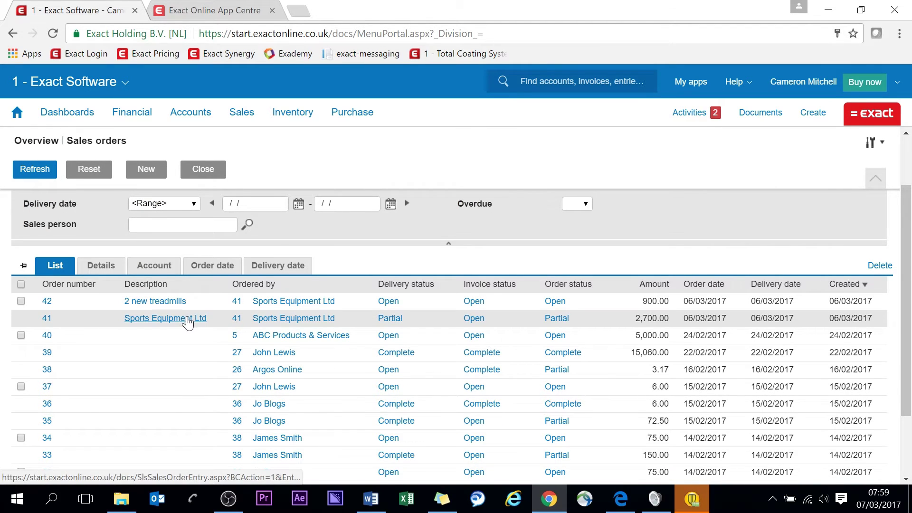
scroll(188, 320, up, 2)
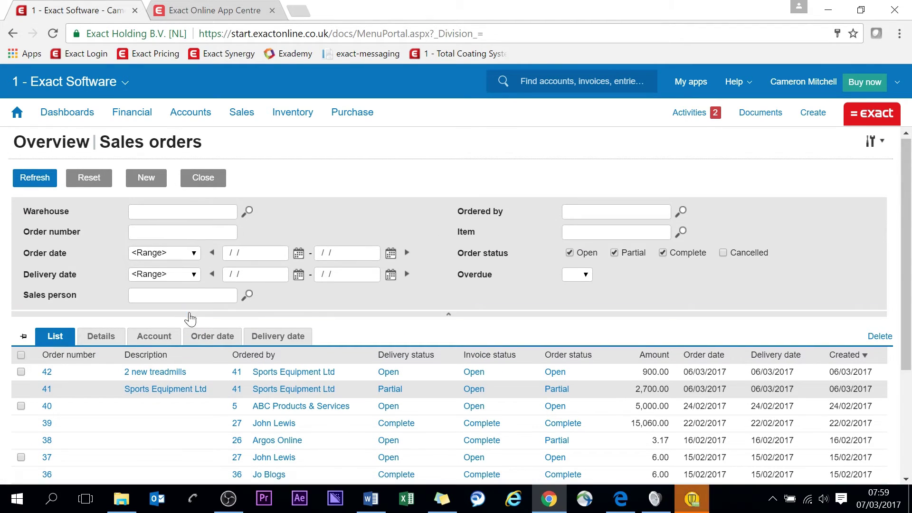
scroll(190, 319, down, 2)
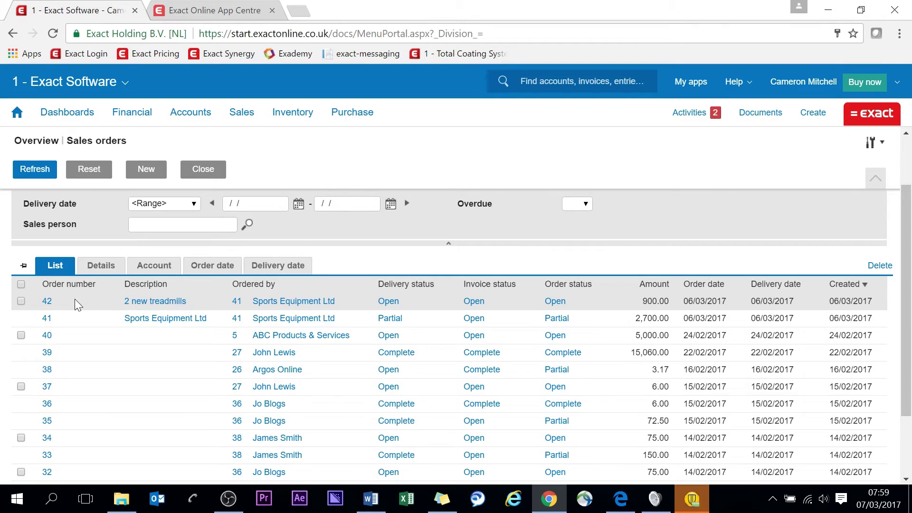
click(48, 304)
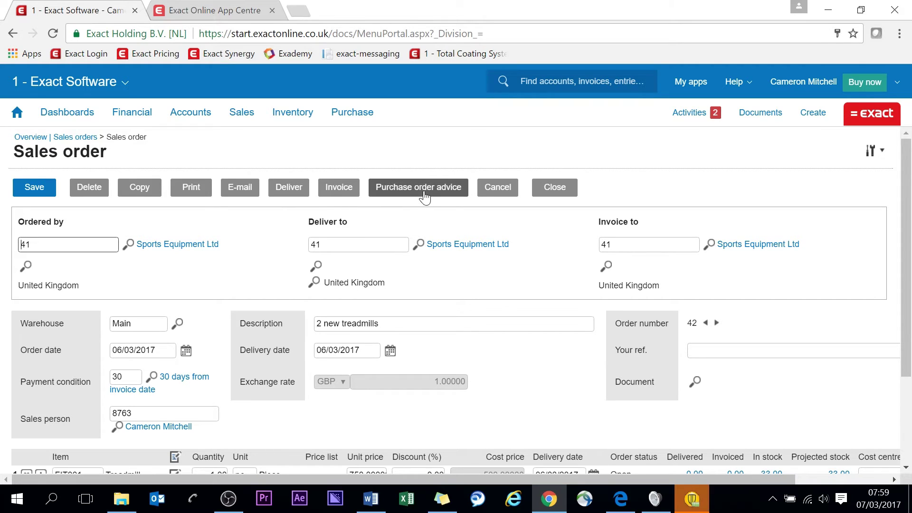
Inspect order 42's Treadmill line (33.00 in stock), then return to the Sales orders overview.
scroll(617, 333, down, 2)
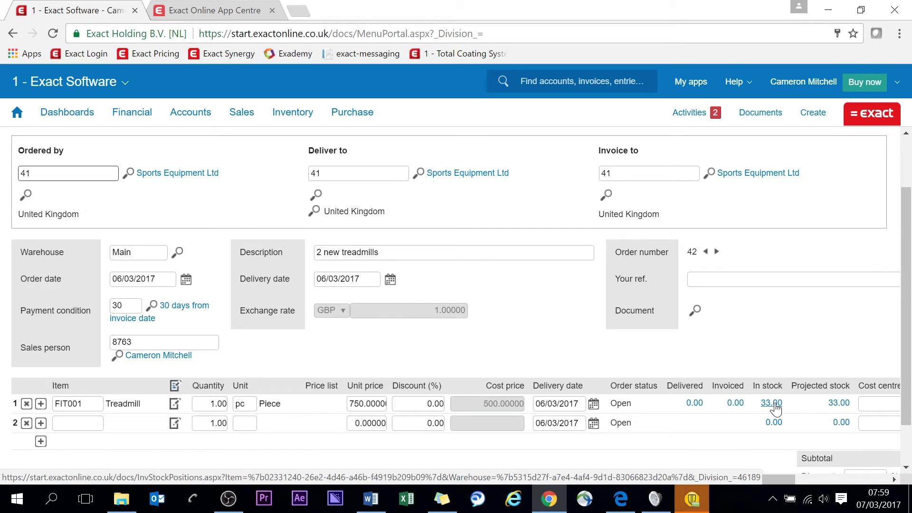
scroll(179, 179, up, 2)
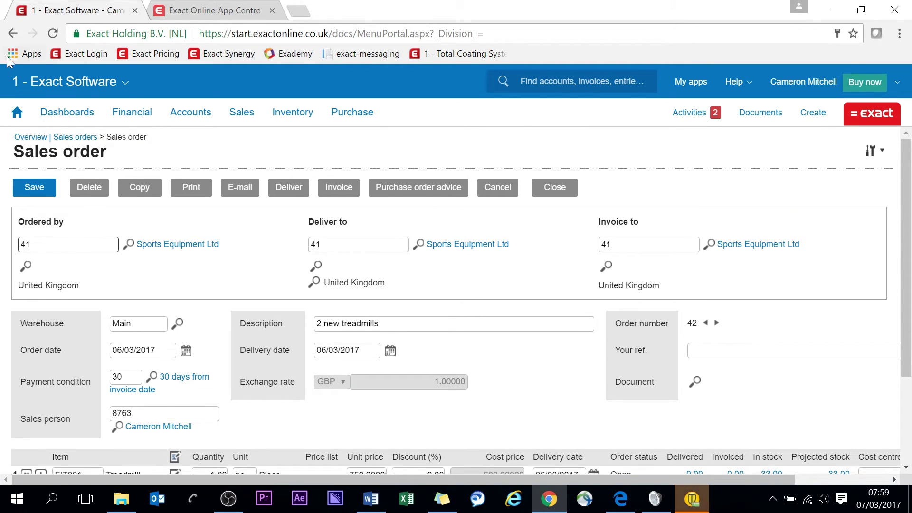
click(13, 34)
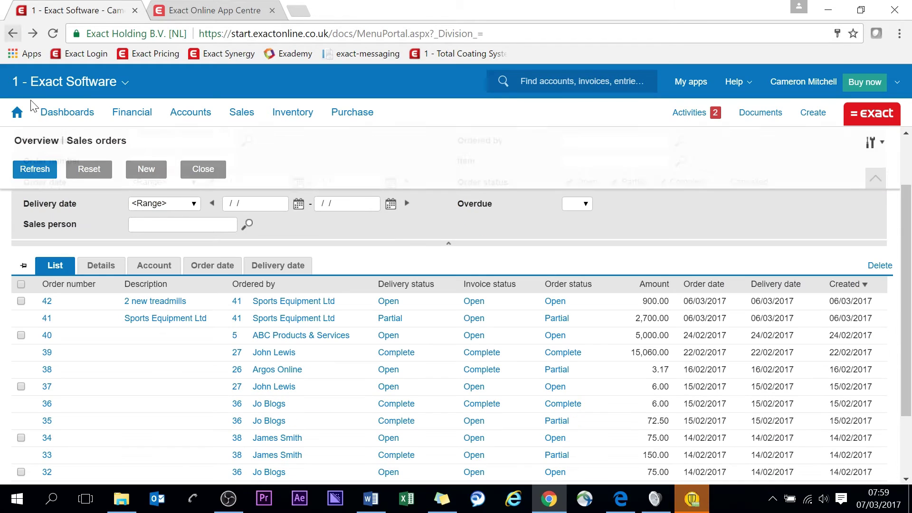
Reopen the Goods delivery list of the 20 to-be-delivered orders from the Home dashboard.
click(17, 113)
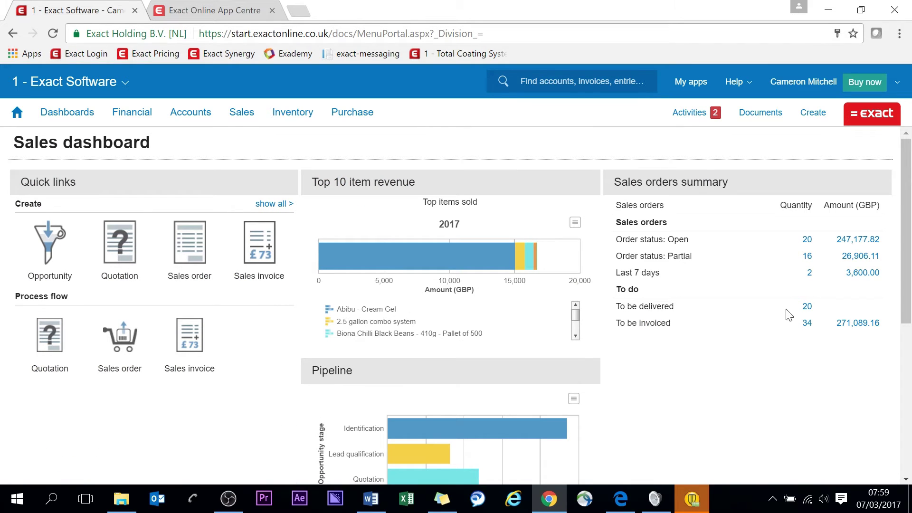
click(807, 308)
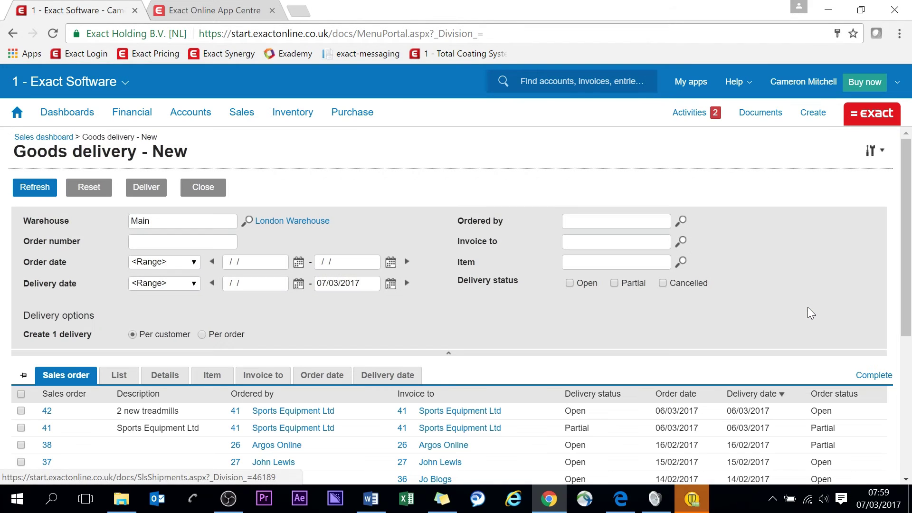
scroll(206, 312, down, 1)
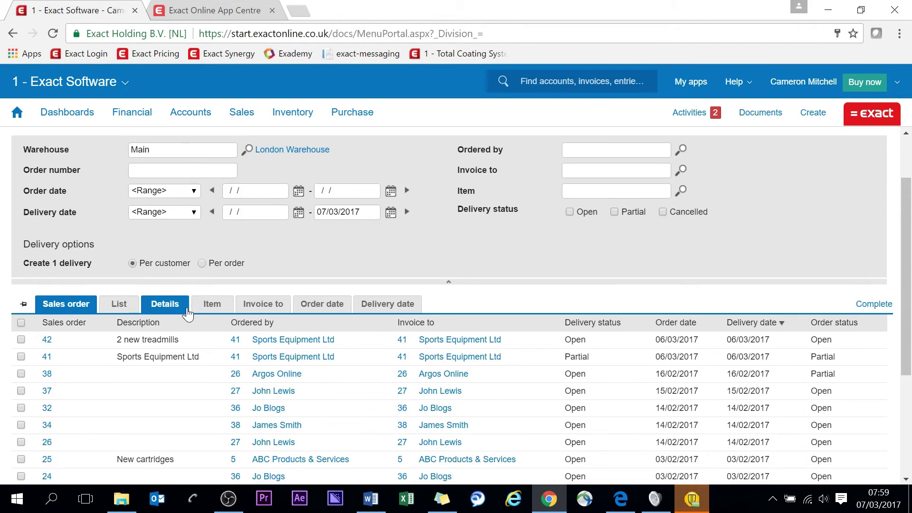
Tick every order and start a multiple goods delivery of 18 orders dated 07/03/2017.
click(20, 323)
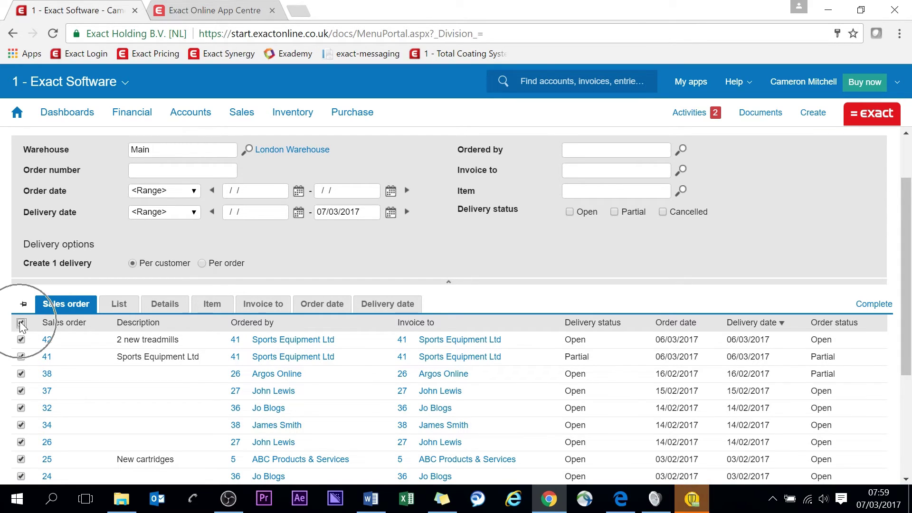
scroll(265, 315, down, 1)
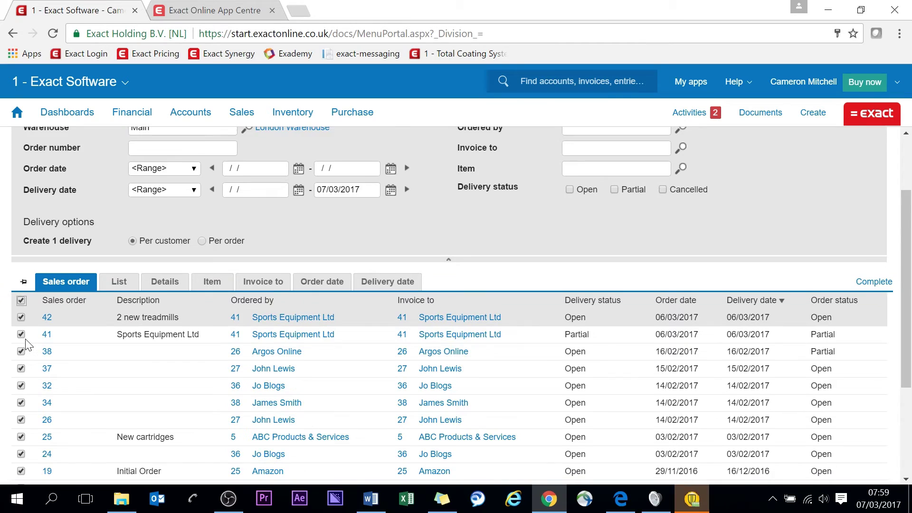
scroll(221, 396, down, 1)
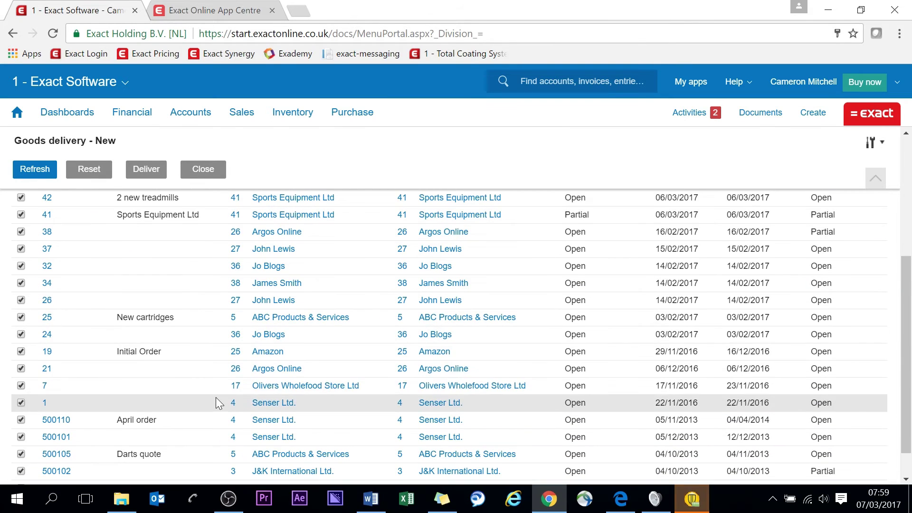
scroll(203, 361, down, 1)
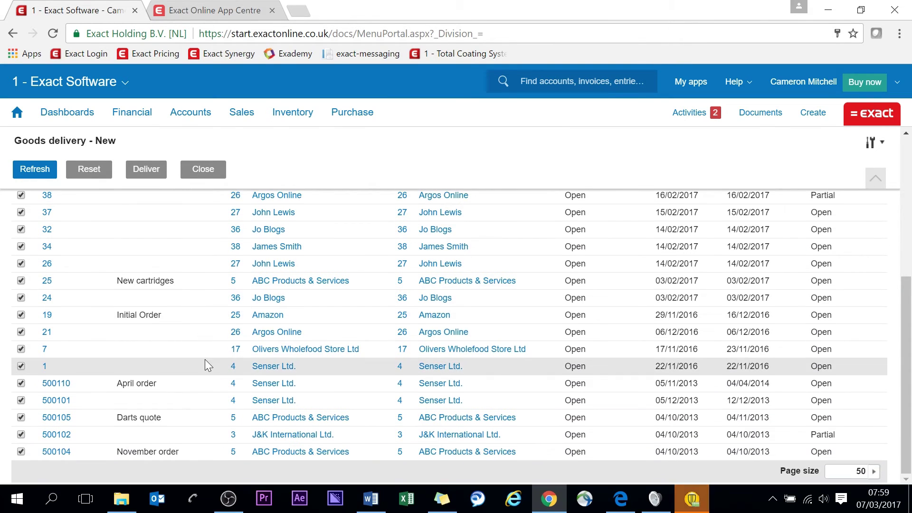
scroll(205, 364, up, 1)
scroll(208, 366, up, 3)
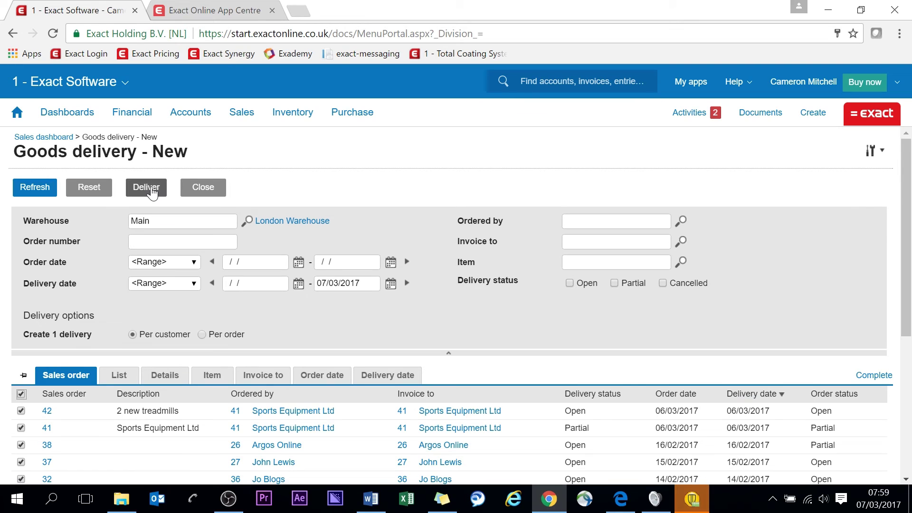
click(147, 186)
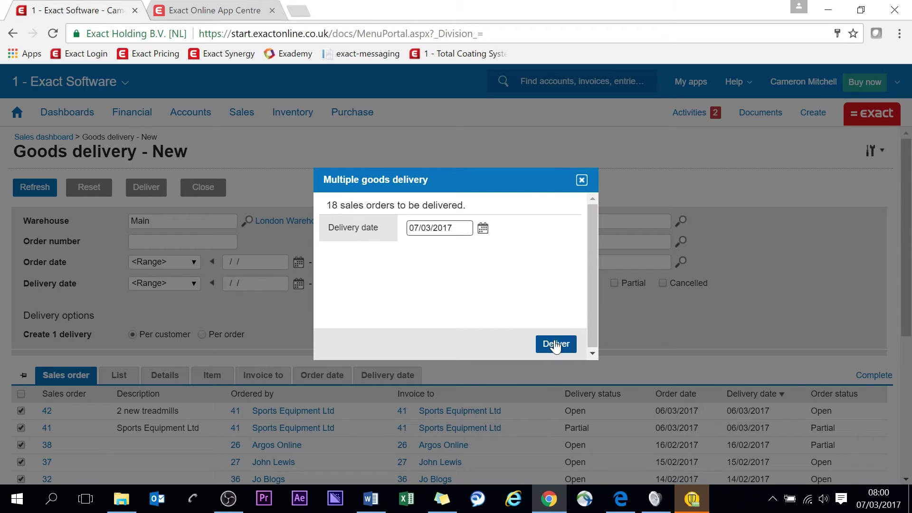
click(581, 180)
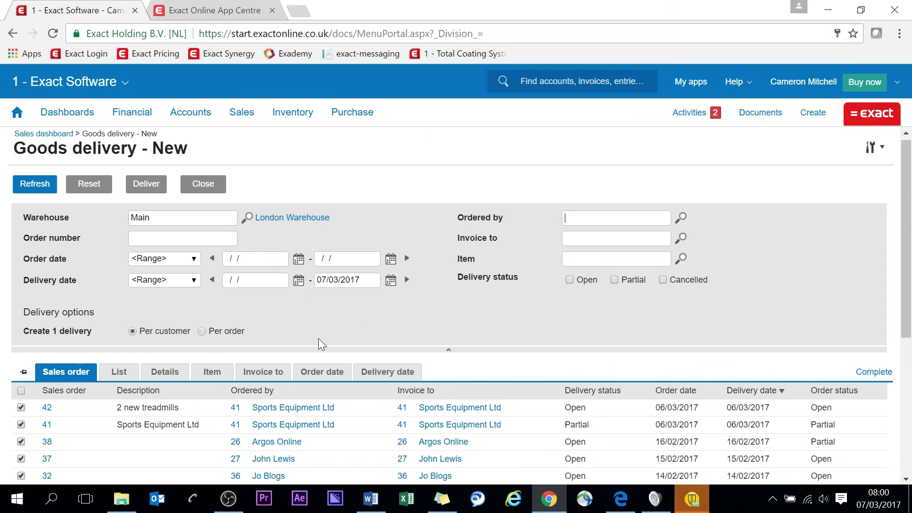
scroll(318, 338, down, 1)
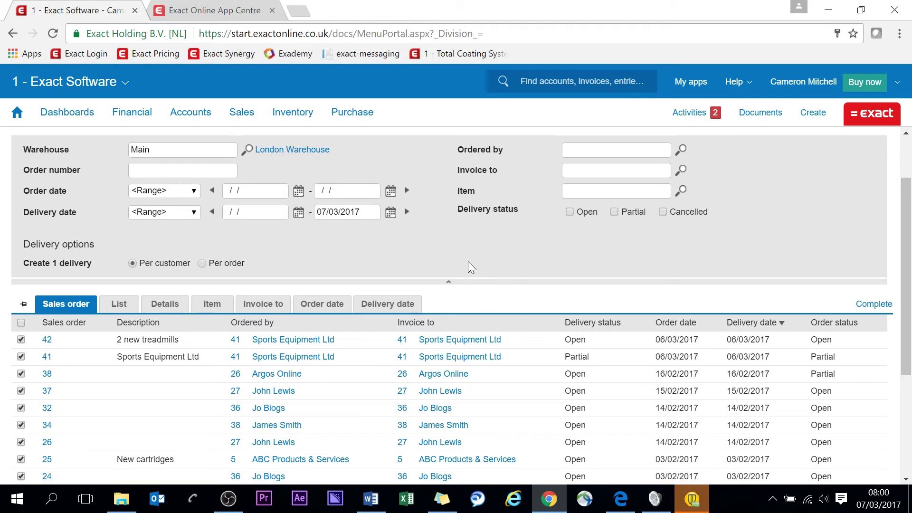
scroll(335, 329, down, 1)
scroll(328, 341, up, 2)
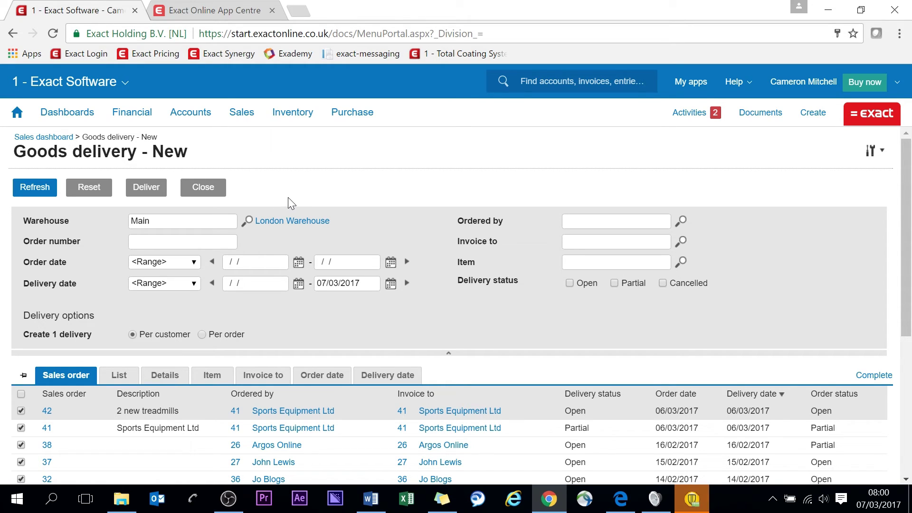
click(224, 11)
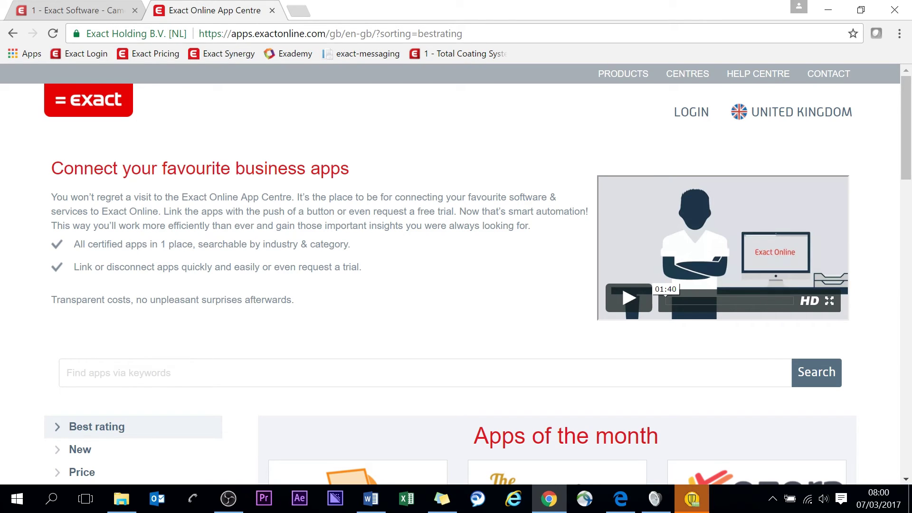
Search the App Centre for 'woocommerce', finding the WooCommerce, NeTIX and WordPress WooCommerce apps.
drag(463, 33, 231, 33)
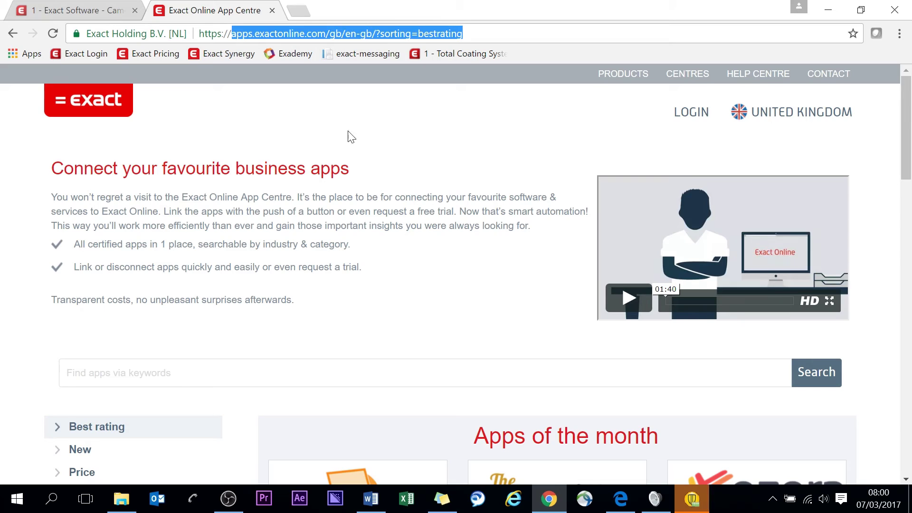
scroll(363, 190, down, 1)
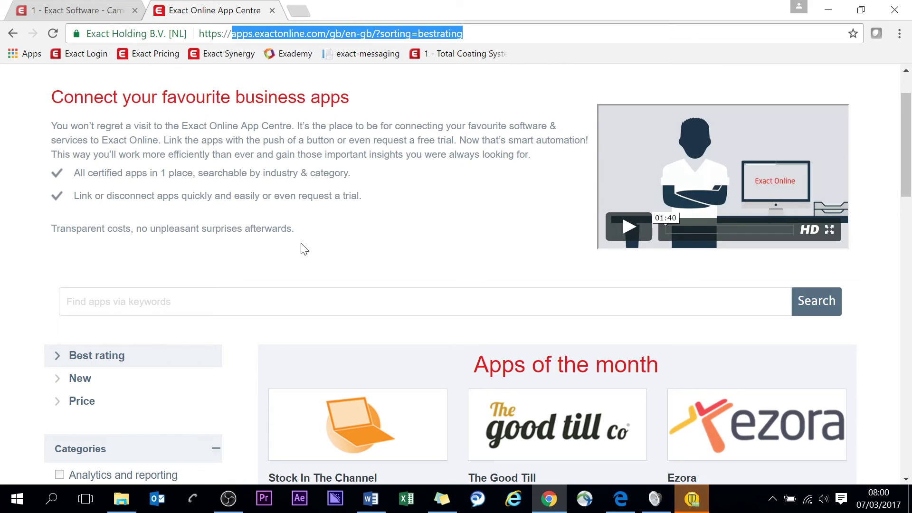
click(67, 302)
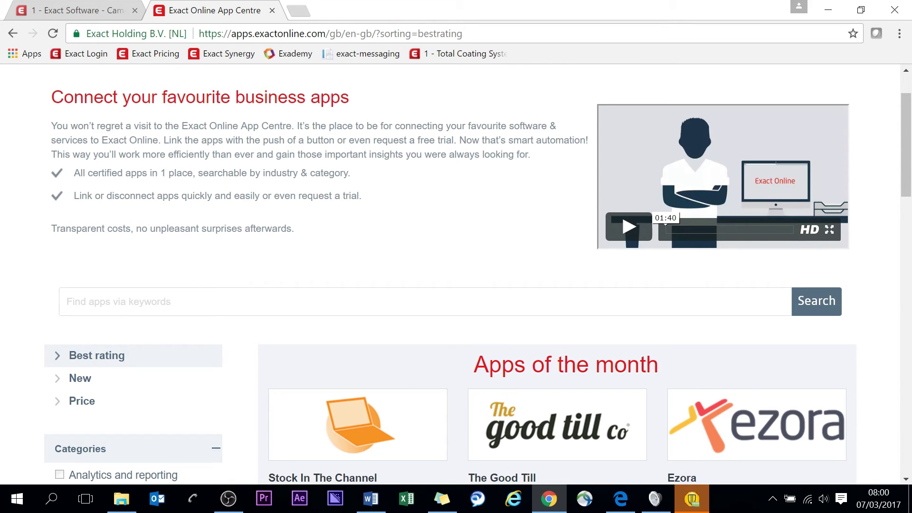
text(wooc)
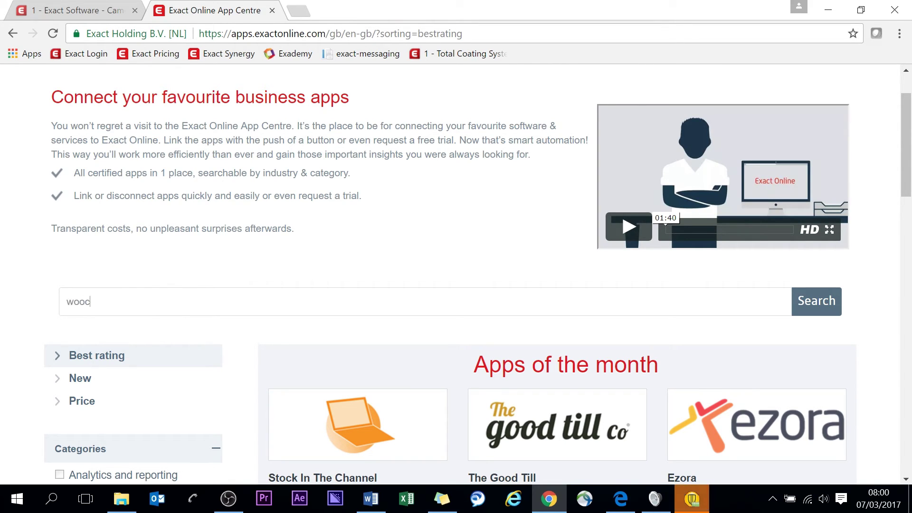
text(ommerce)
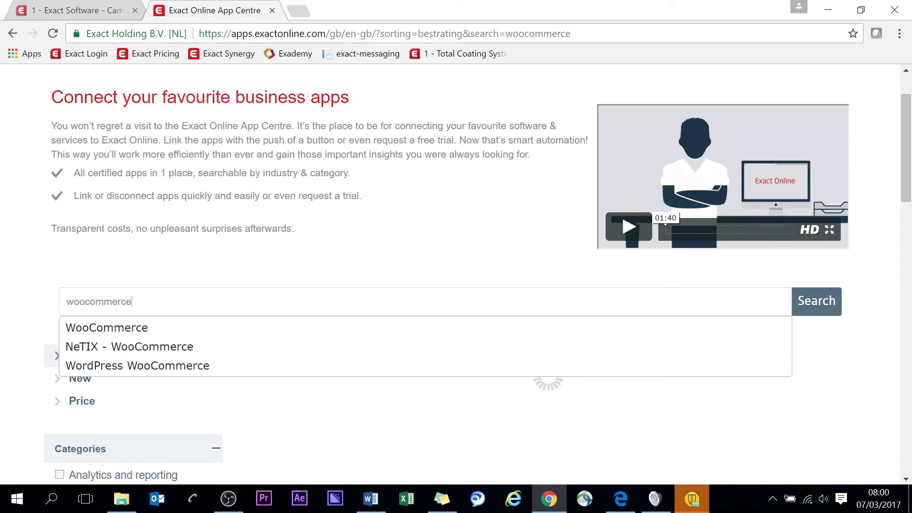
click(340, 246)
scroll(357, 259, down, 3)
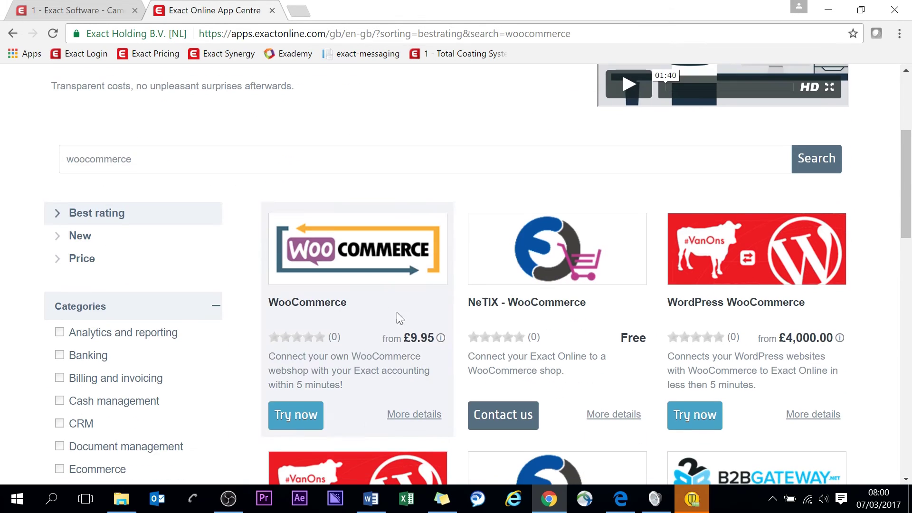
Open the WooCommerce app page and read its description, 14-day trial and pricing plans.
click(363, 266)
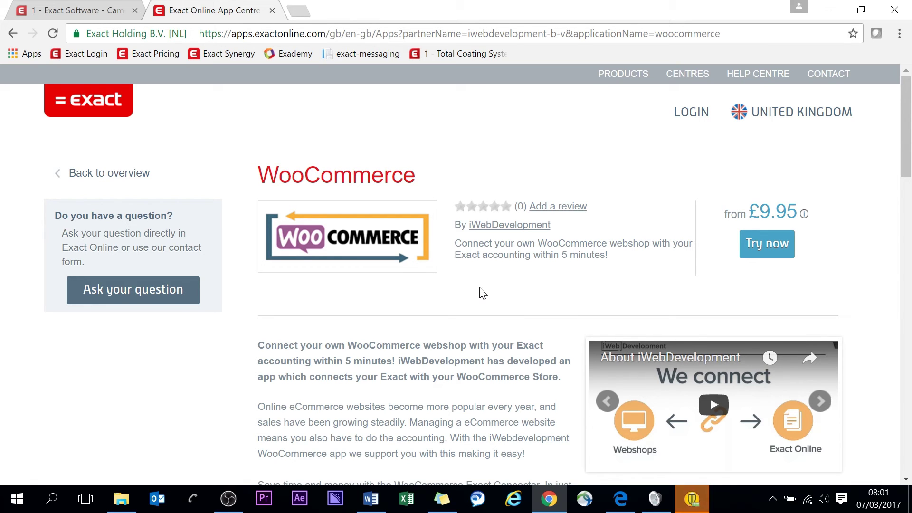
scroll(480, 292, down, 1)
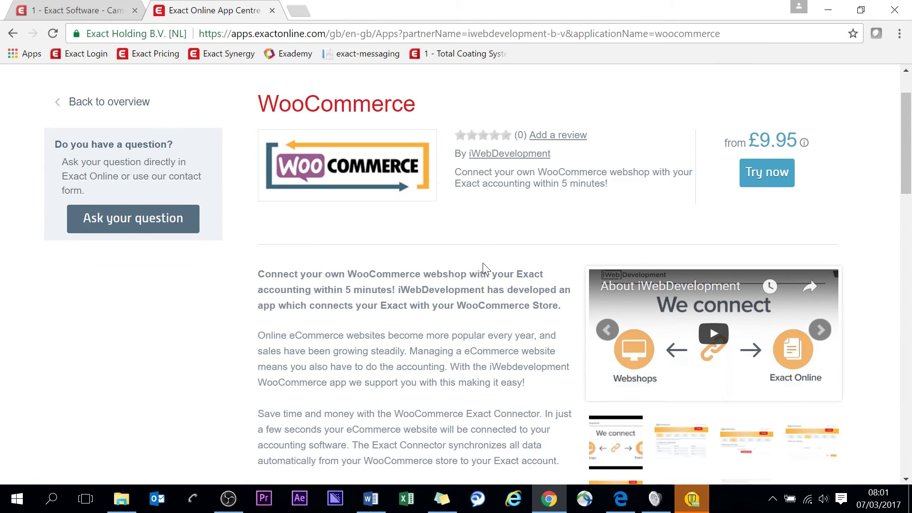
scroll(482, 263, down, 1)
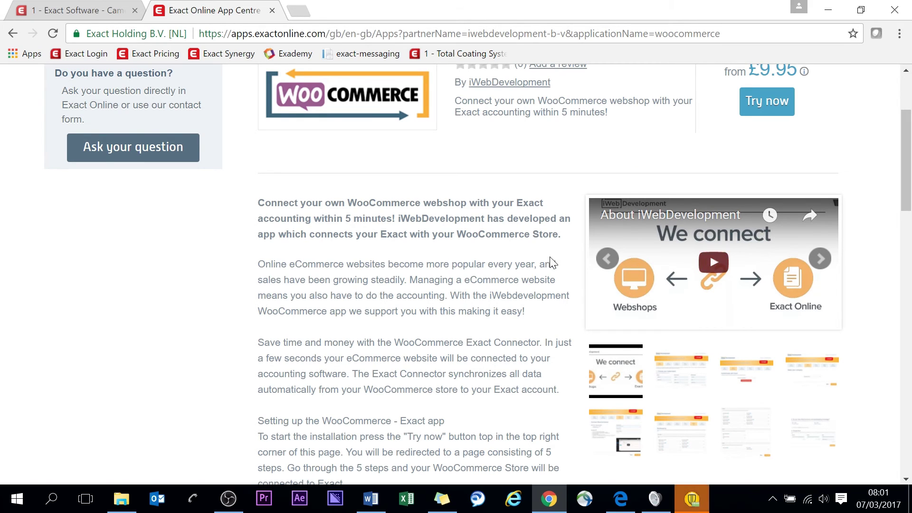
scroll(541, 273, down, 3)
scroll(331, 289, down, 5)
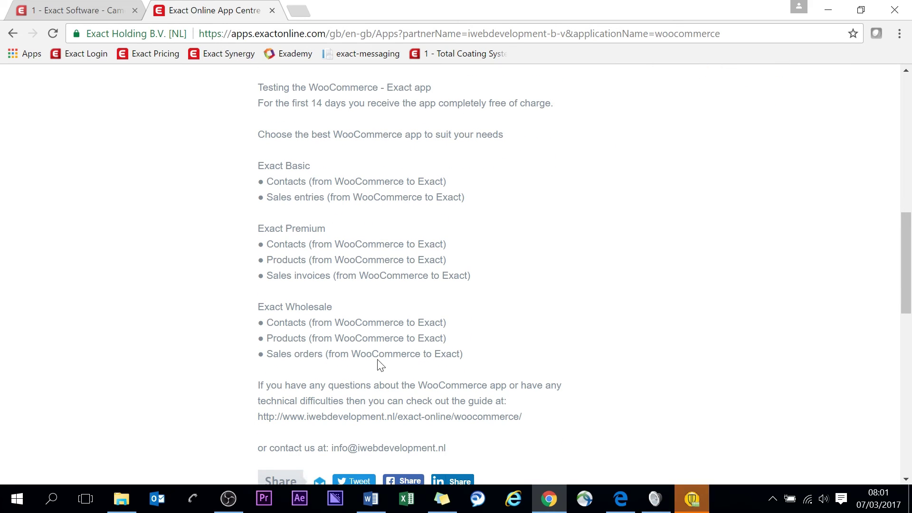
scroll(456, 274, up, 10)
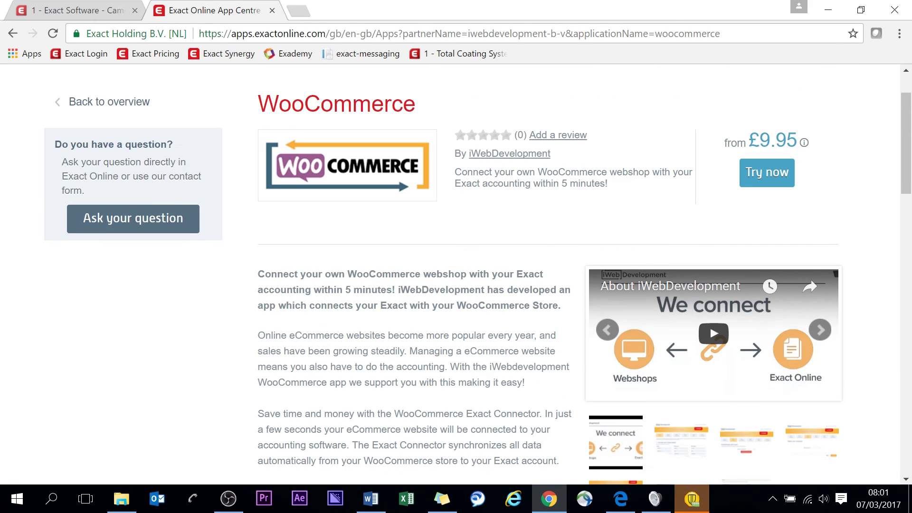
Return to the '1 - Exact Software' tab's Goods delivery page with all open orders ticked.
click(80, 10)
scroll(281, 396, down, 2)
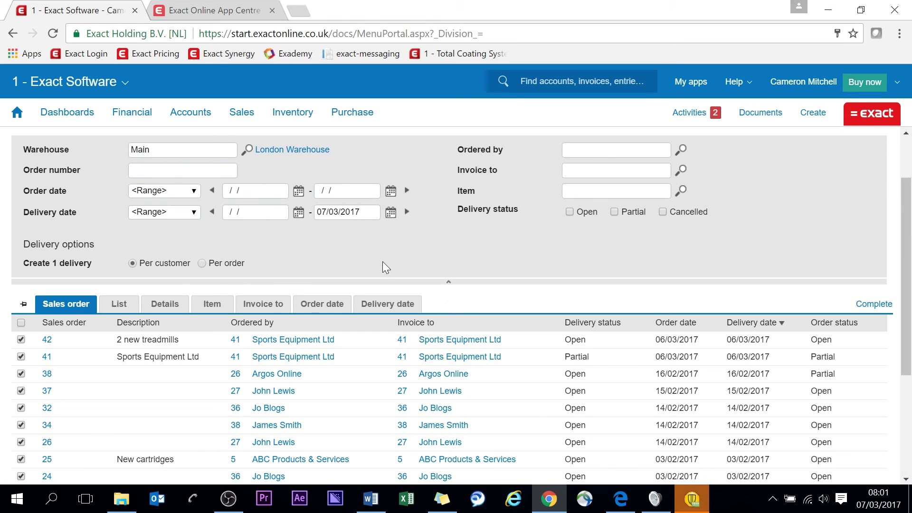
scroll(420, 254, up, 2)
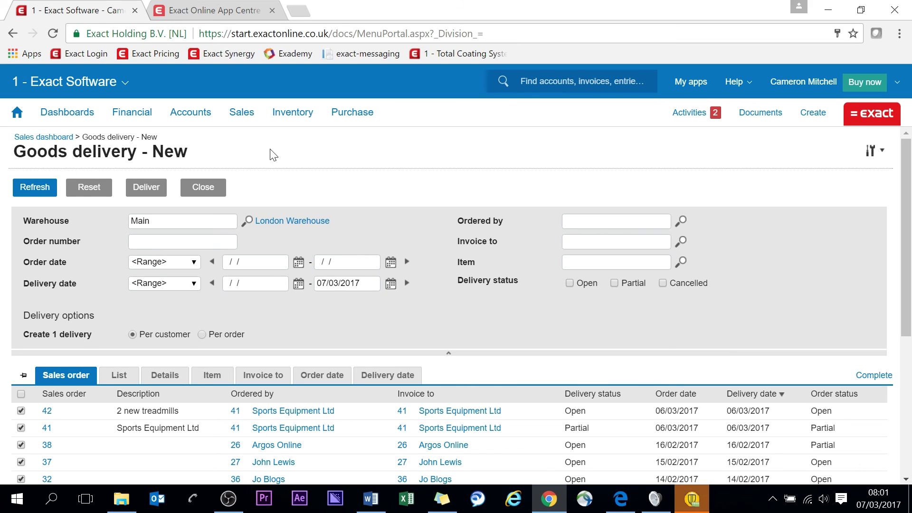
Go Home and scroll to the To do list: 20 orders to deliver, 34 to invoice.
click(18, 116)
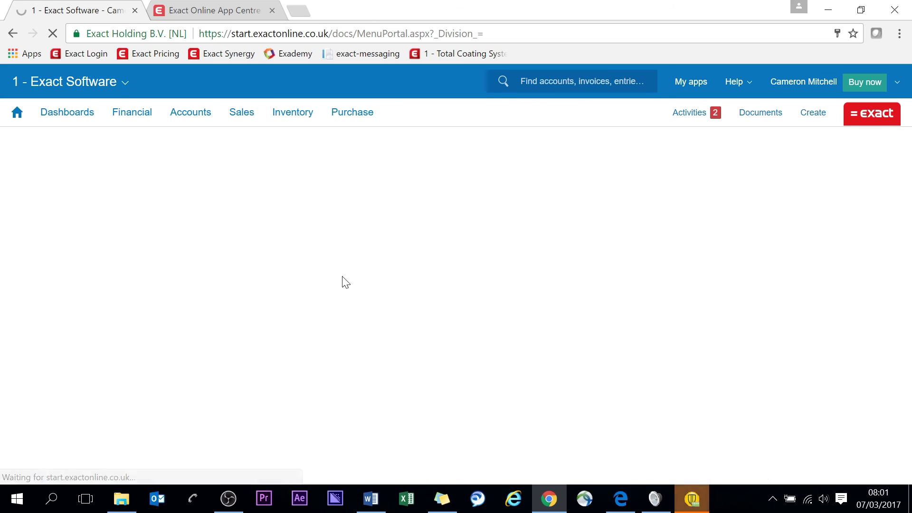
scroll(372, 331, down, 2)
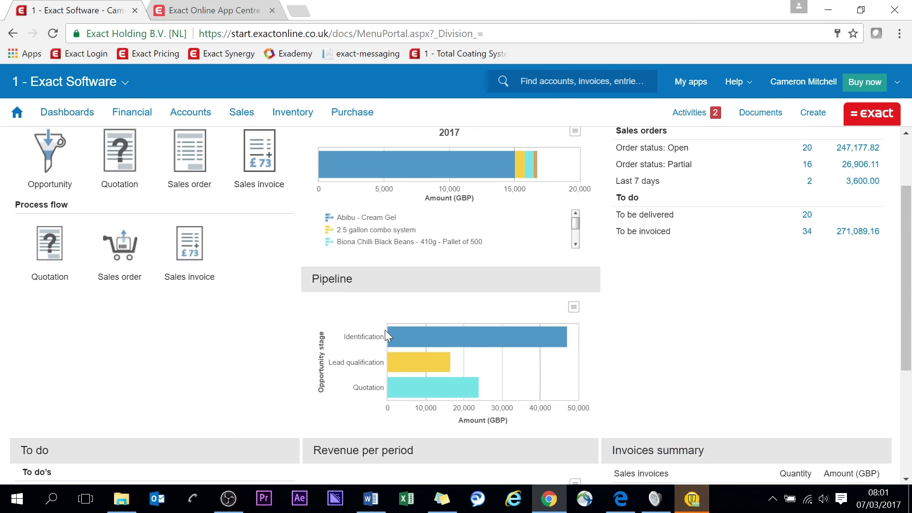
scroll(359, 345, down, 2)
scroll(361, 345, down, 5)
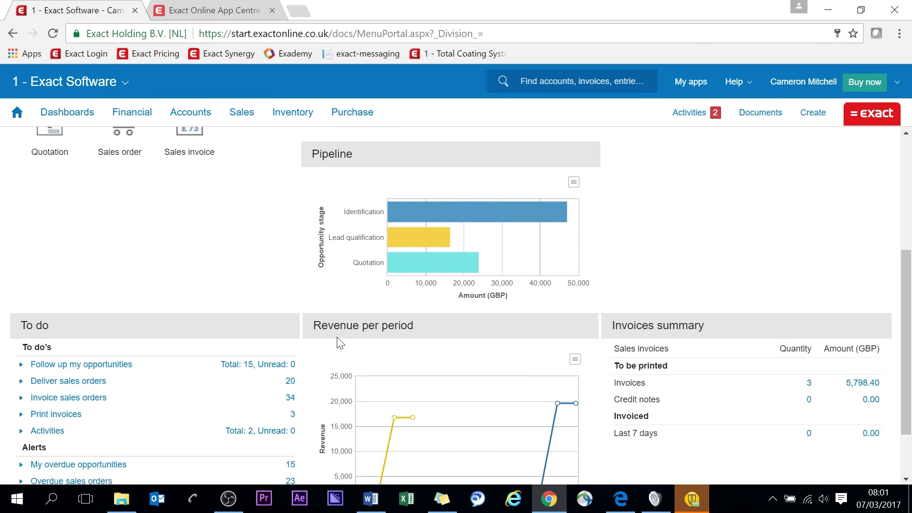